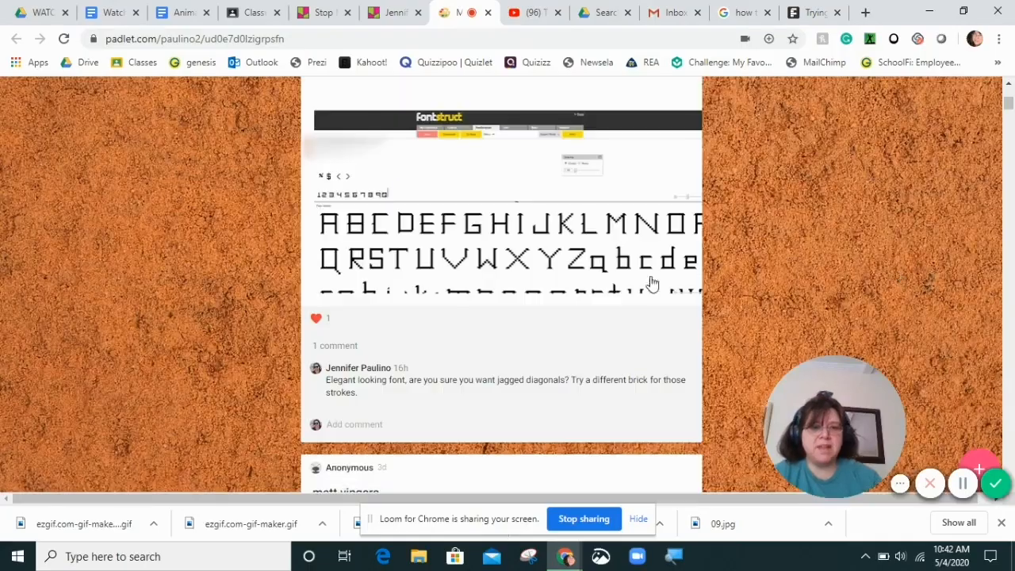
Step: Review the font alphabets posted on the Padlet and enlarge the screenshot showing the partial alphabet
scroll(582, 294, down, 3)
scroll(581, 304, down, 4)
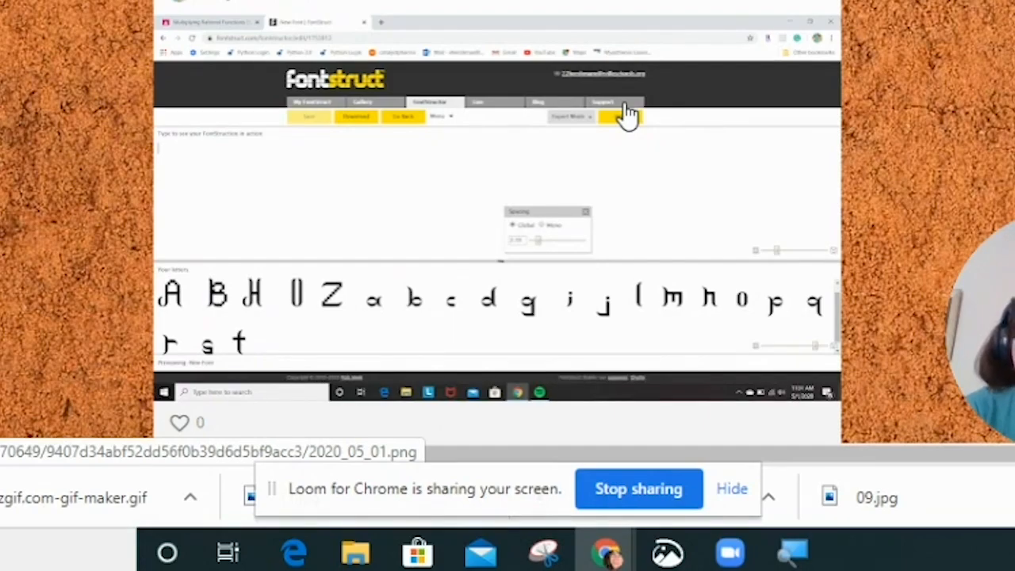
click(444, 254)
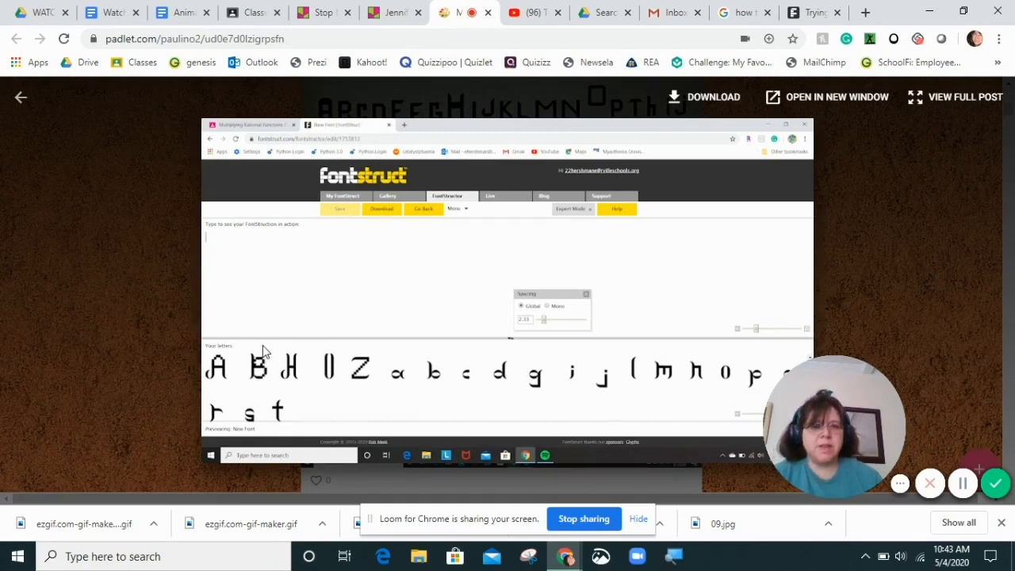
Step: Switch to the FontStruct editor and select the solid square brick for working on the letter Z
click(811, 12)
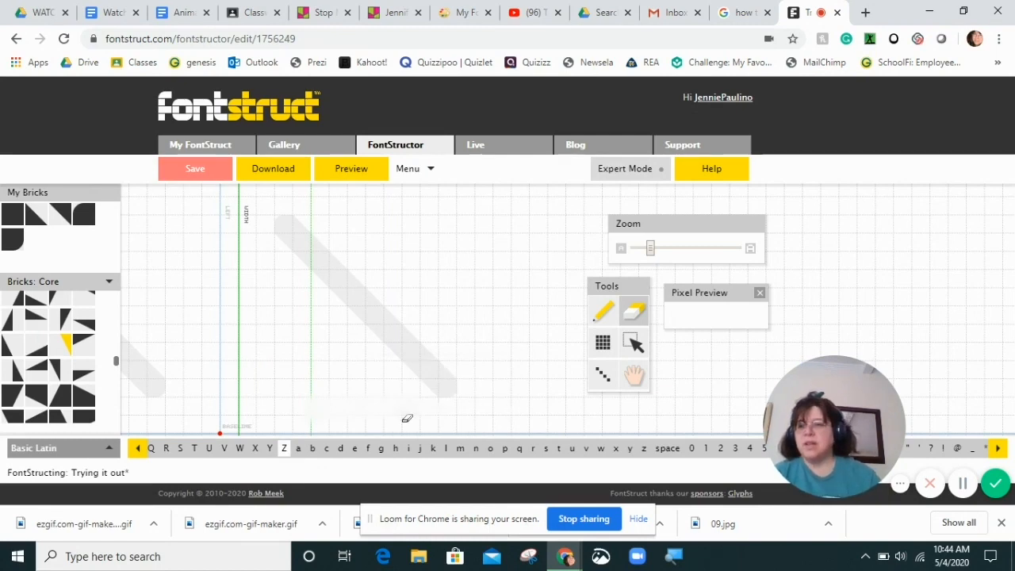
click(13, 216)
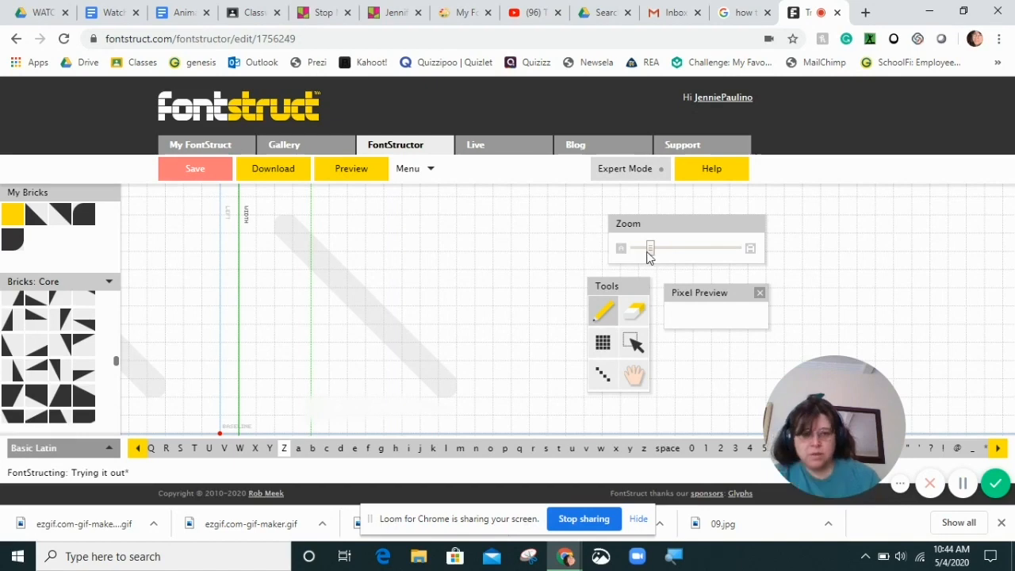
drag(655, 250, 659, 251)
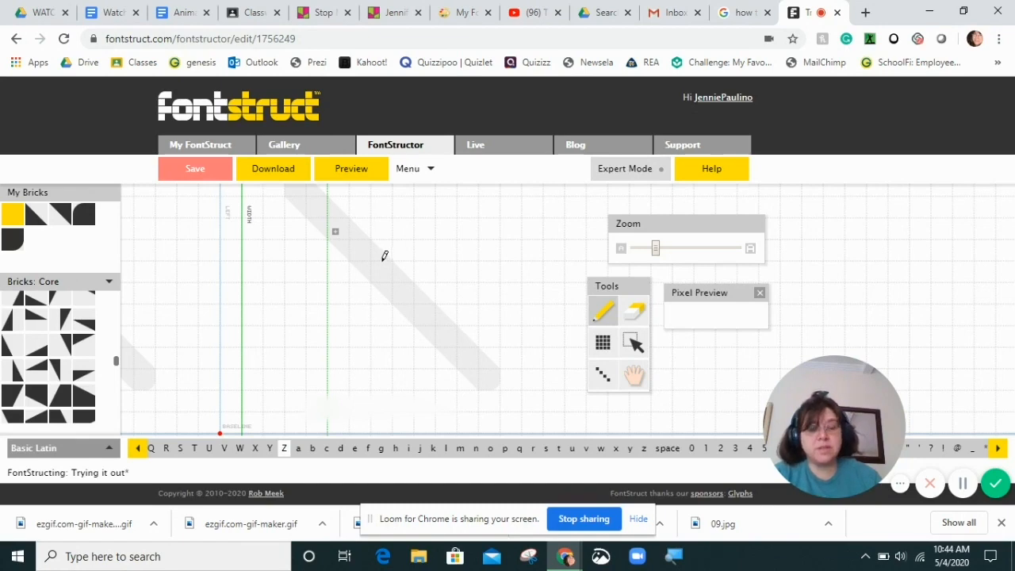
click(293, 222)
key(ctrl+z)
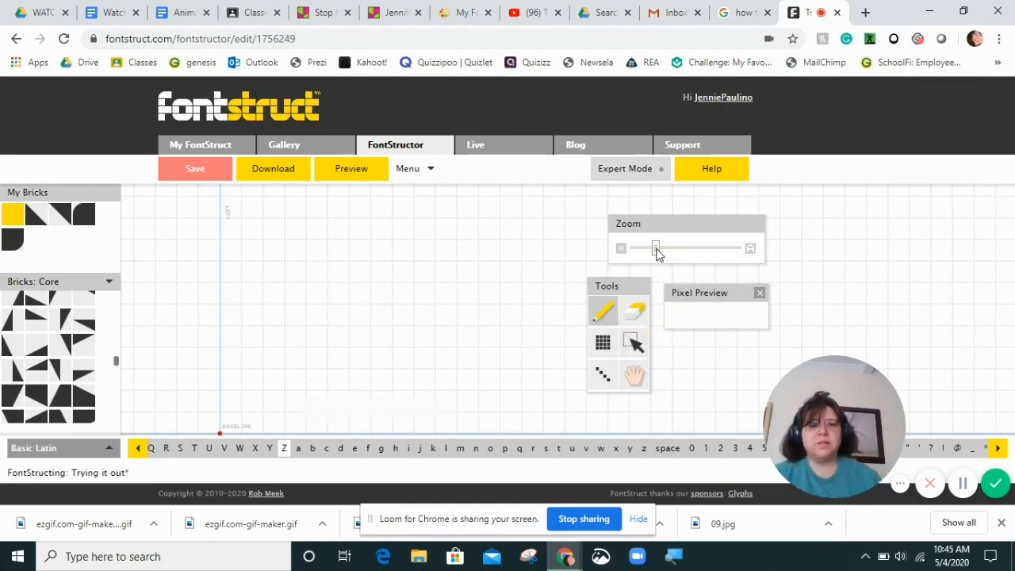
Step: Turn on the Letter Width display for the letter grid
drag(657, 252, 666, 252)
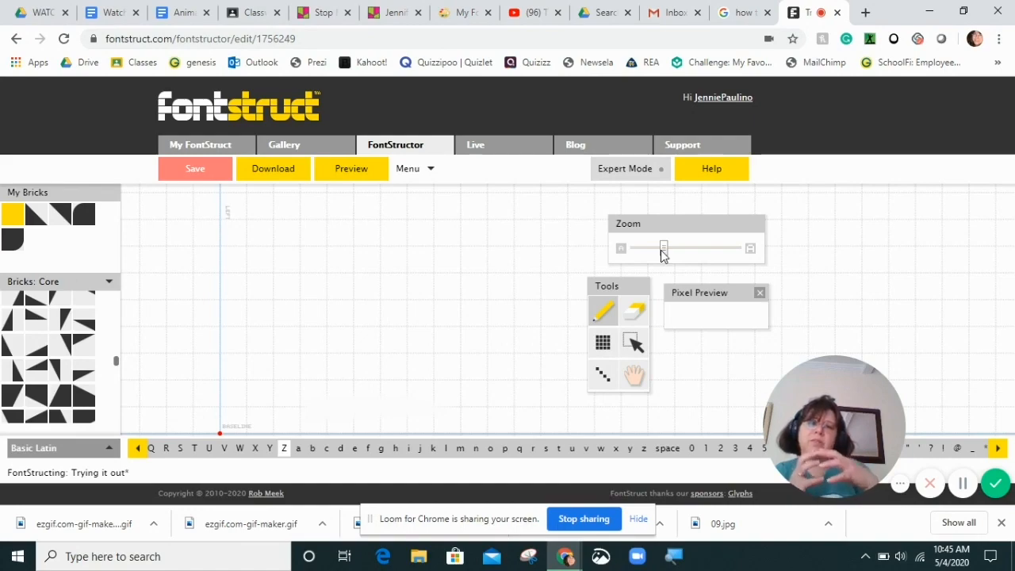
drag(665, 251, 639, 250)
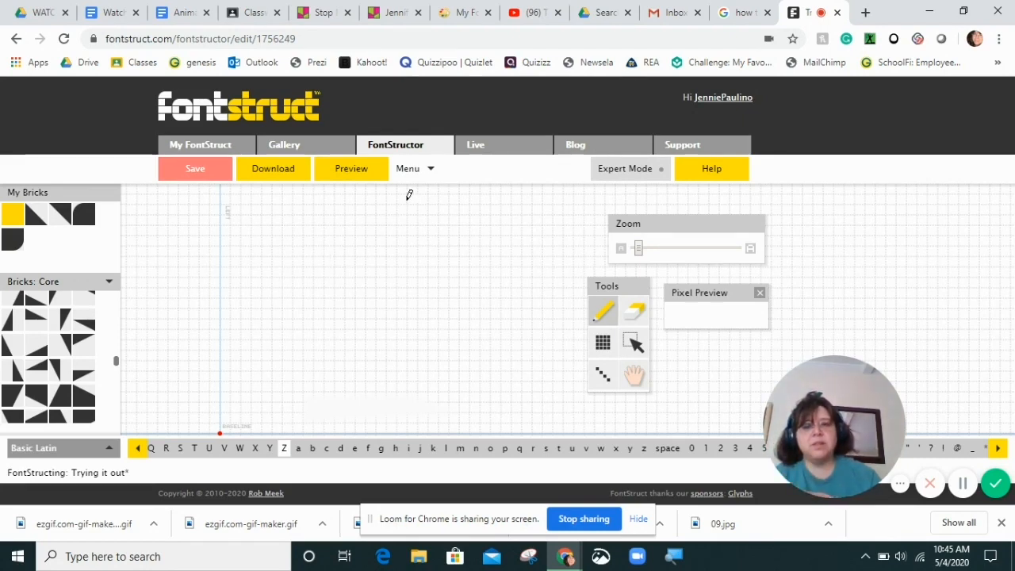
click(431, 169)
click(430, 171)
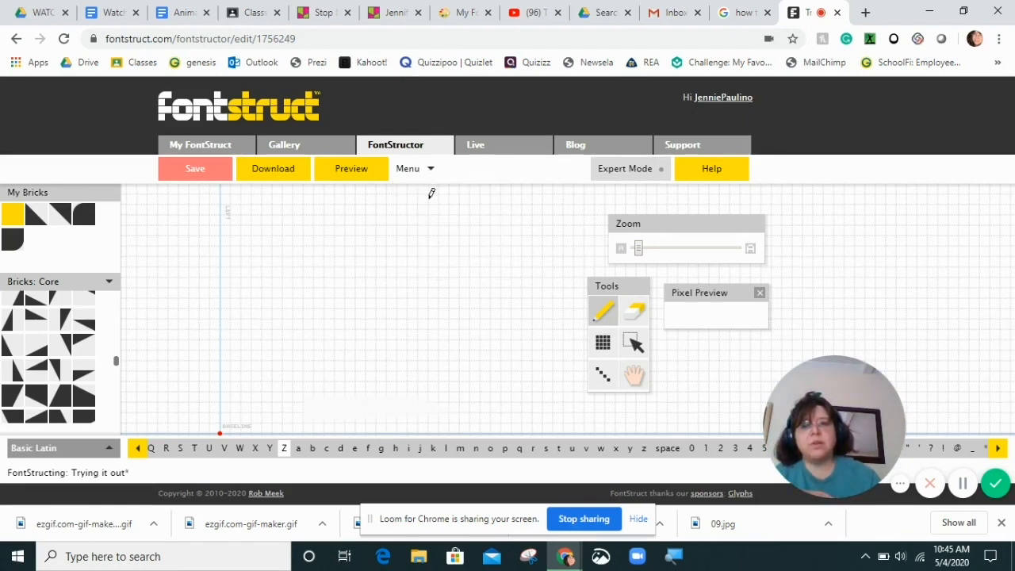
click(431, 173)
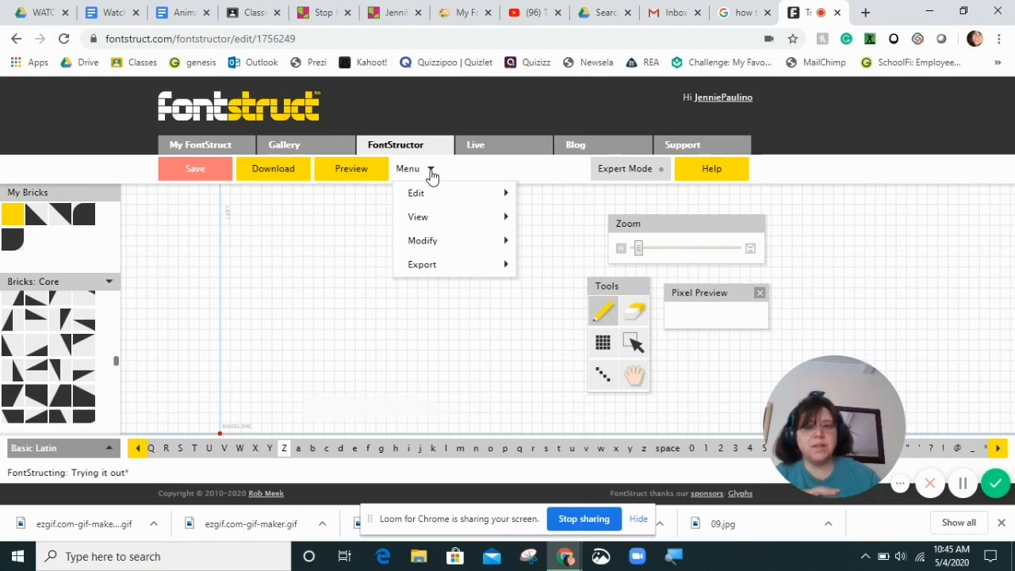
mouse_move(428, 194)
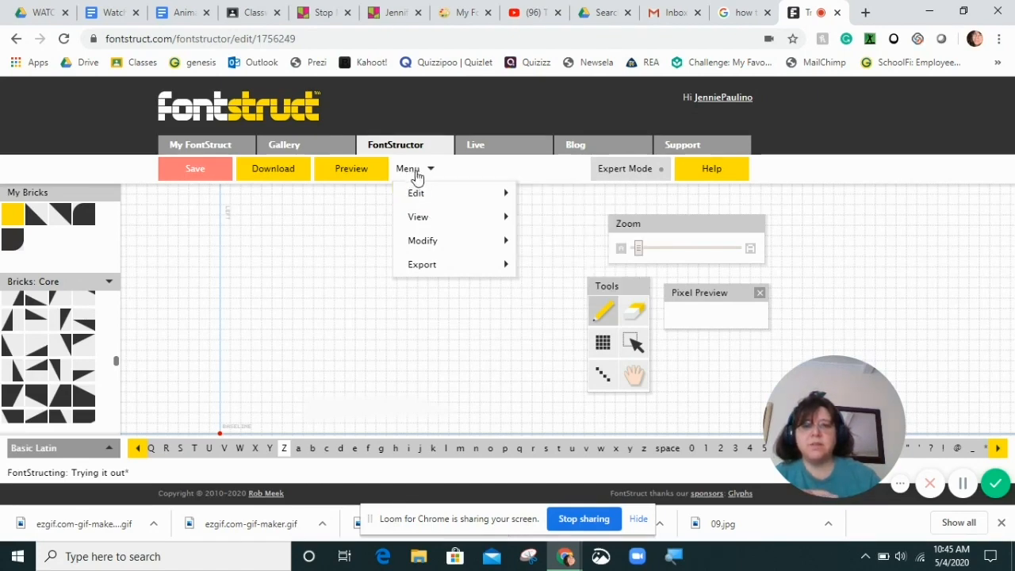
click(423, 170)
click(428, 172)
mouse_move(418, 218)
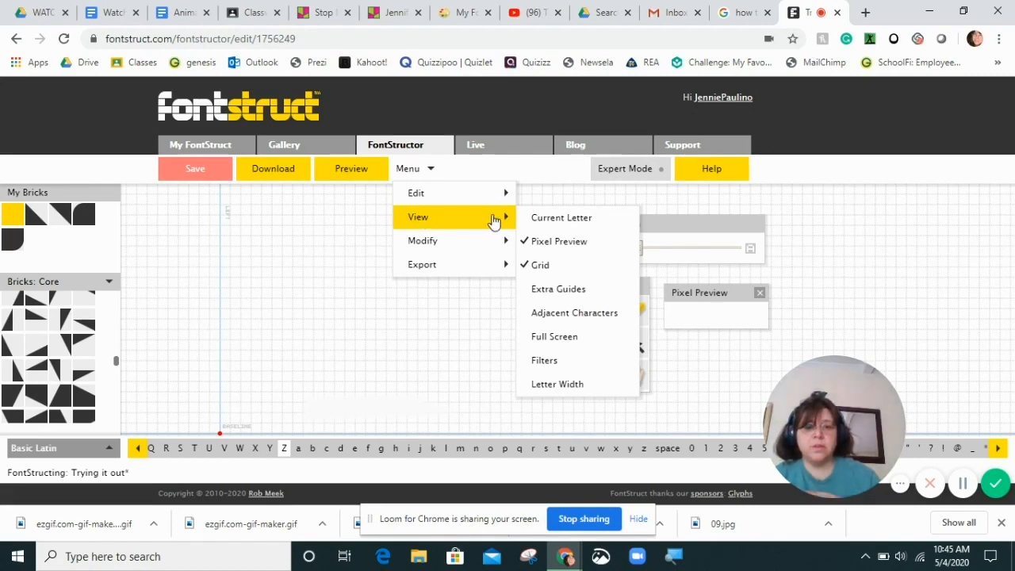
click(565, 383)
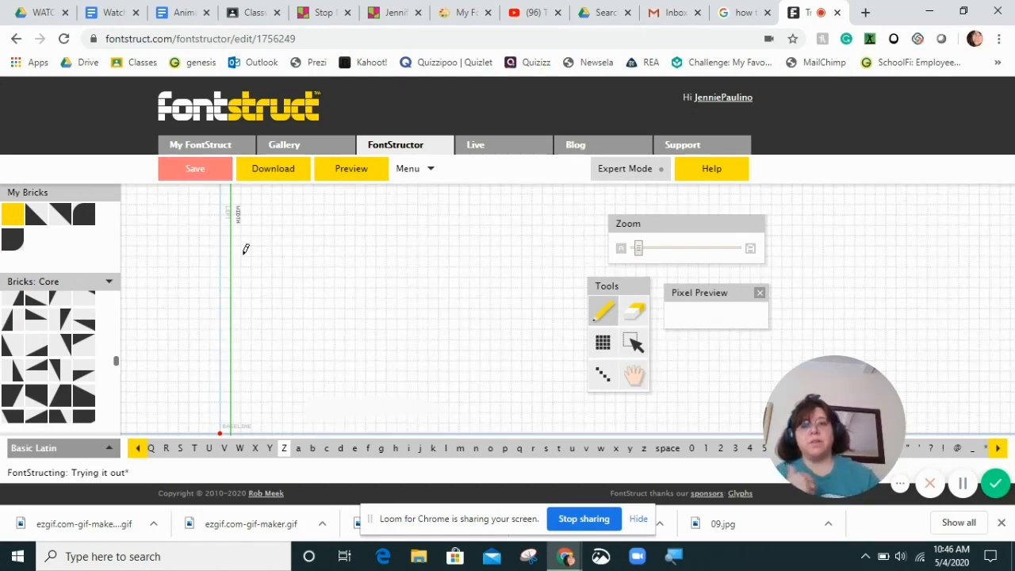
Step: Turn on the display of Adjacent Characters around the letter Z
click(429, 170)
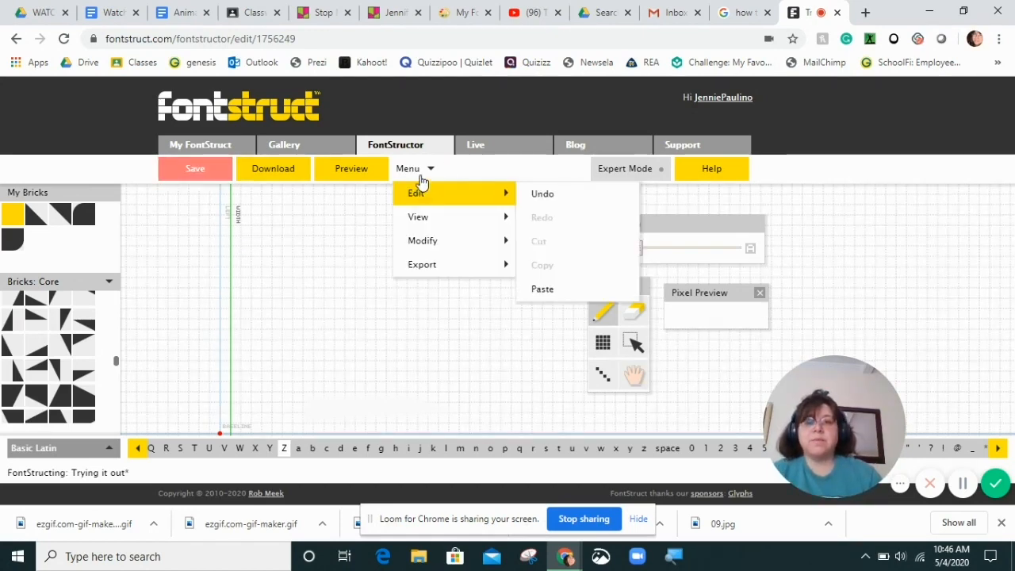
click(411, 176)
click(411, 177)
mouse_move(413, 217)
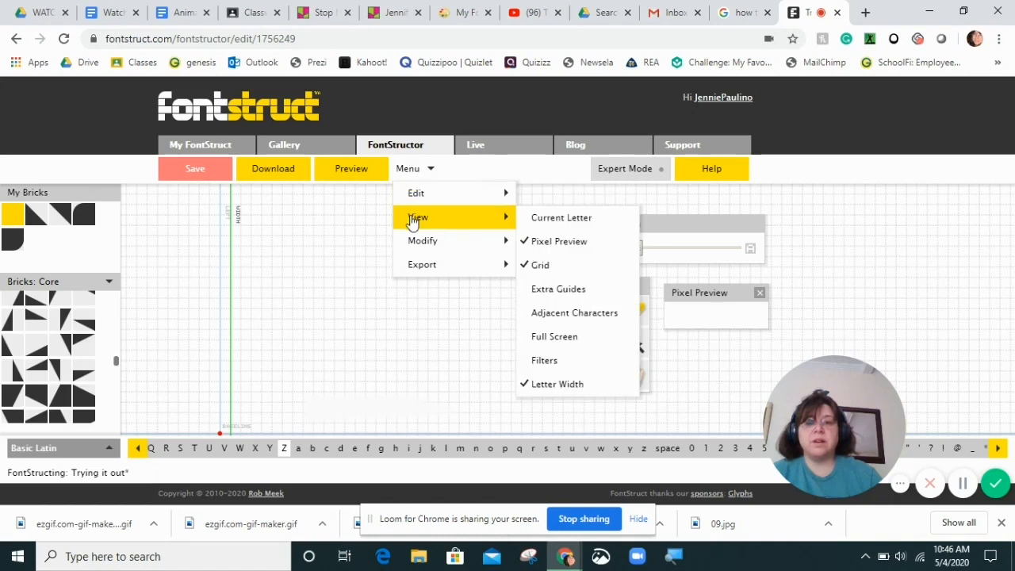
click(568, 322)
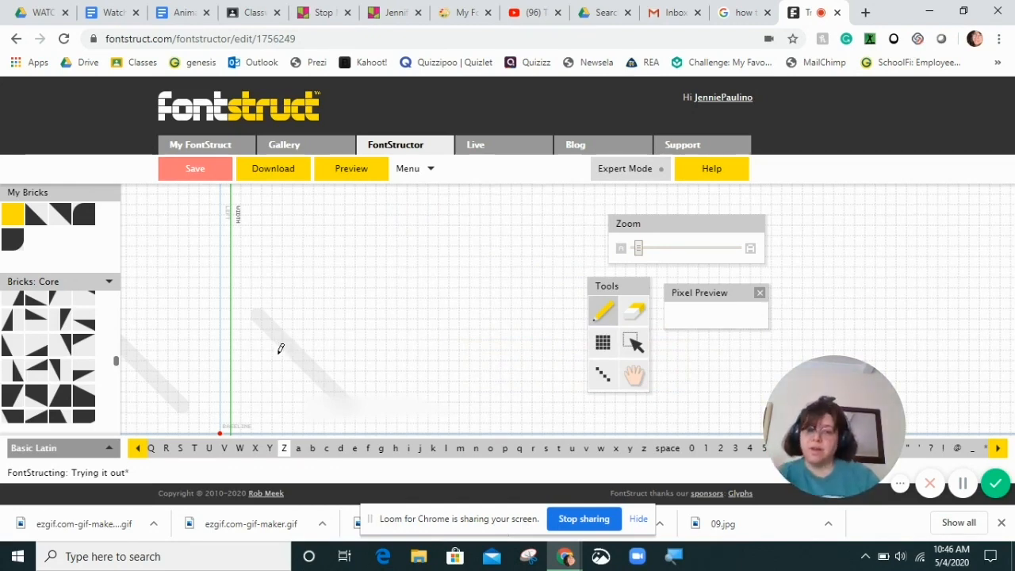
Step: Turn on Extra Guides and reposition the horizontal guide high on the letter grid
mouse_move(409, 170)
mouse_move(431, 228)
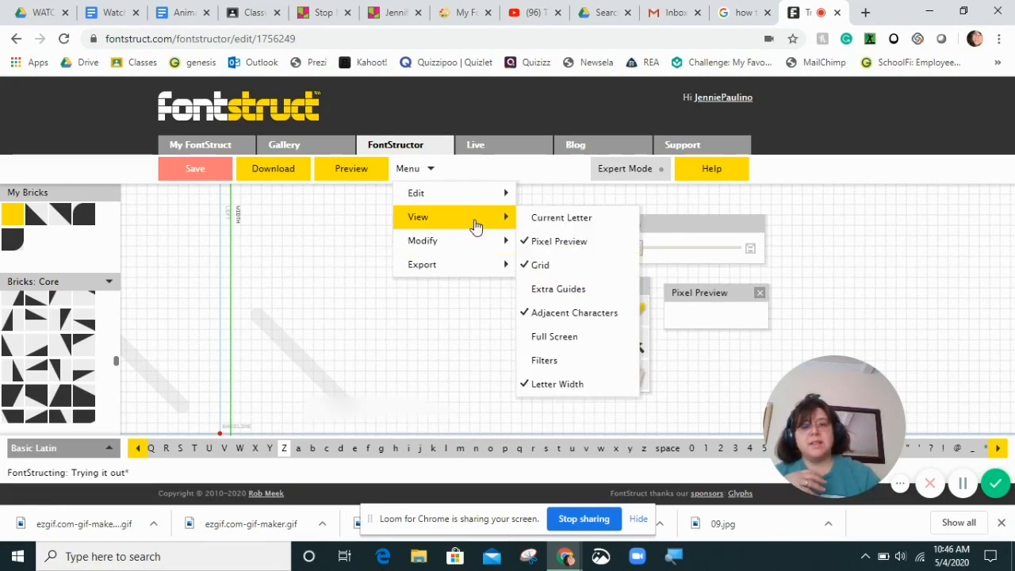
click(562, 292)
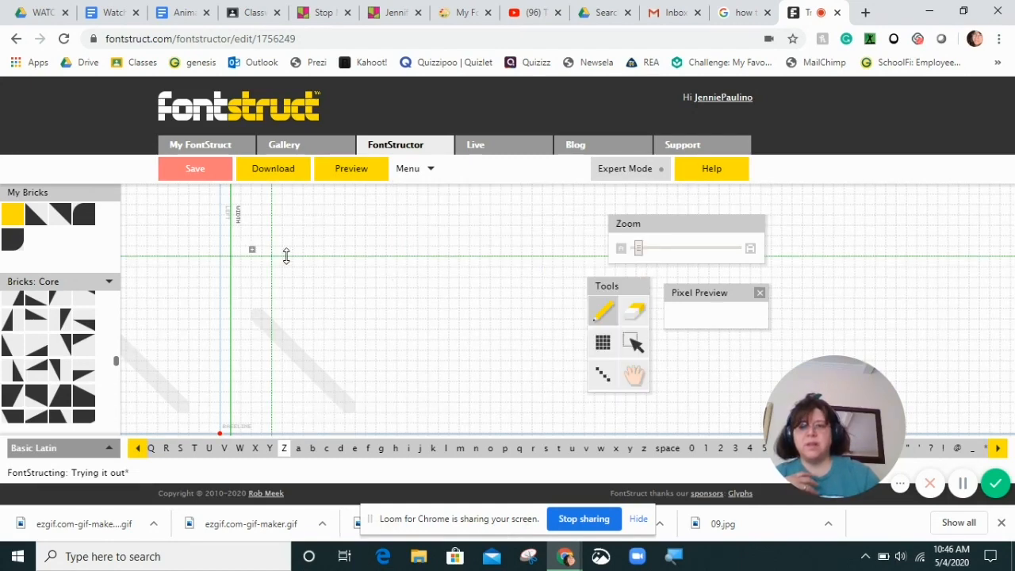
drag(287, 255, 332, 328)
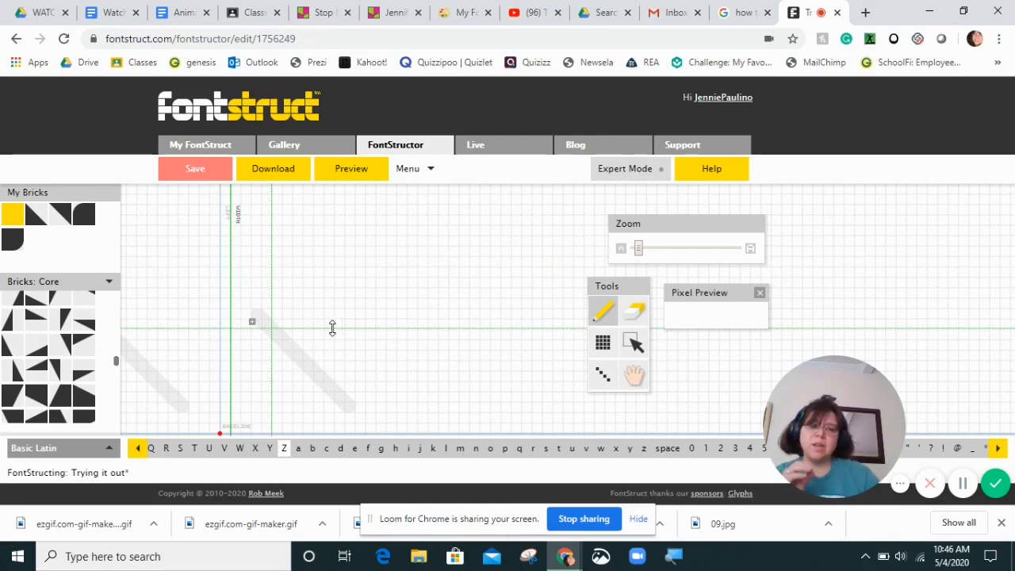
mouse_move(332, 327)
mouse_down()
mouse_move(356, 224)
mouse_move(392, 204)
mouse_up()
Step: Draw a descending diagonal line of solid square bricks in the letter Z and smooth both edges with lines of triangle bricks
key(l)
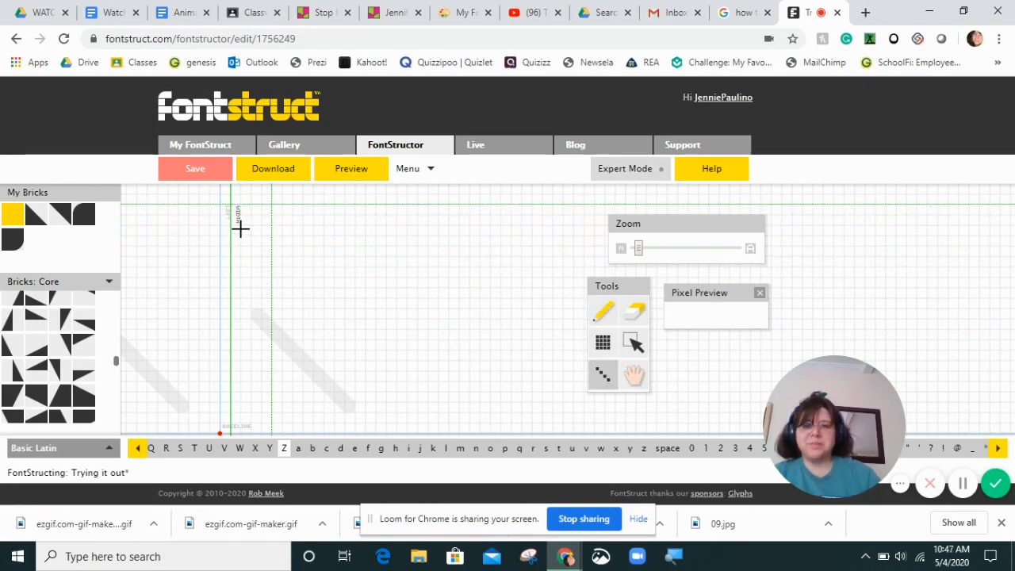
drag(241, 227, 400, 396)
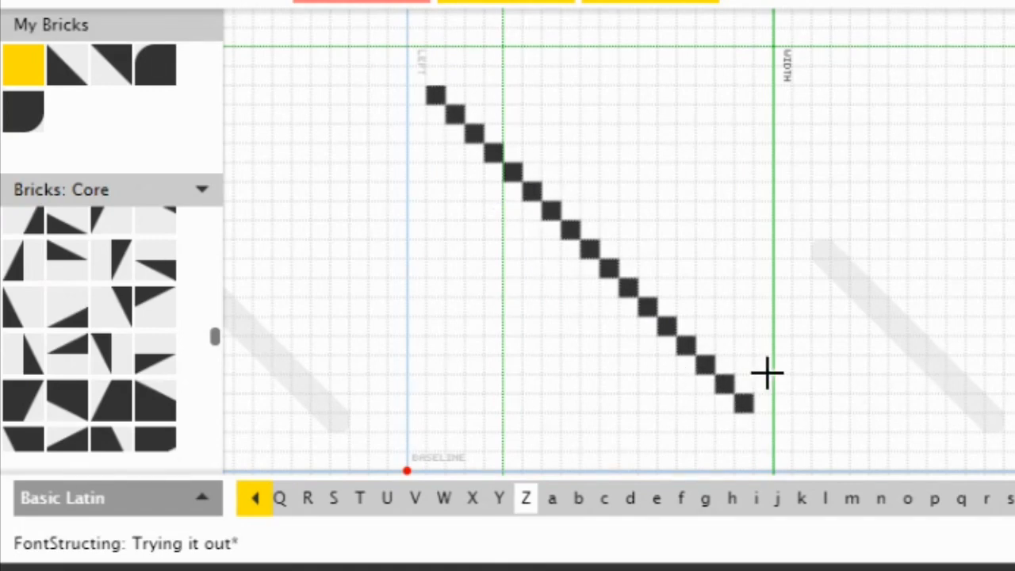
click(58, 74)
mouse_move(436, 95)
mouse_down()
mouse_move(452, 98)
mouse_move(469, 129)
mouse_move(754, 407)
mouse_up()
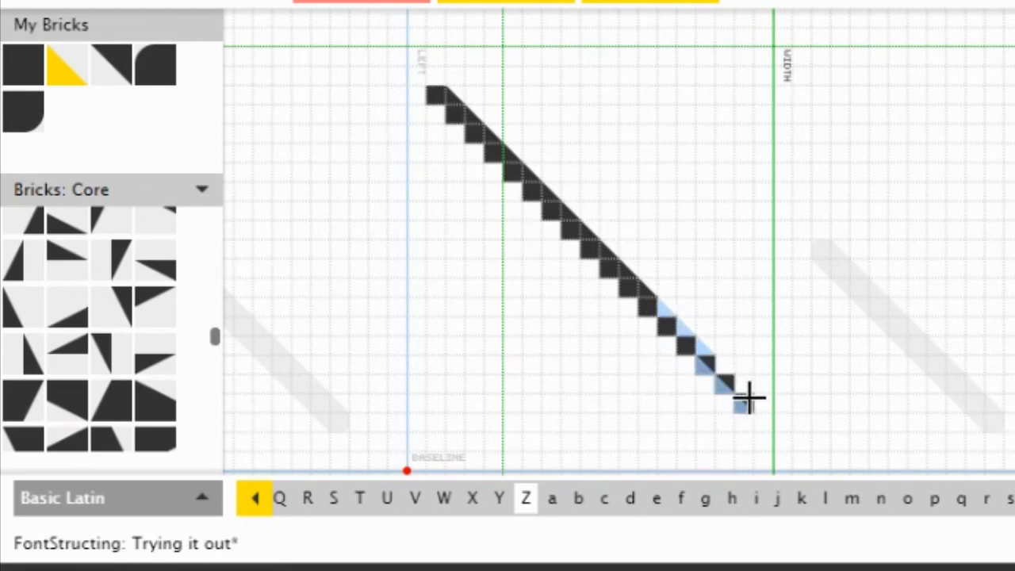
click(111, 63)
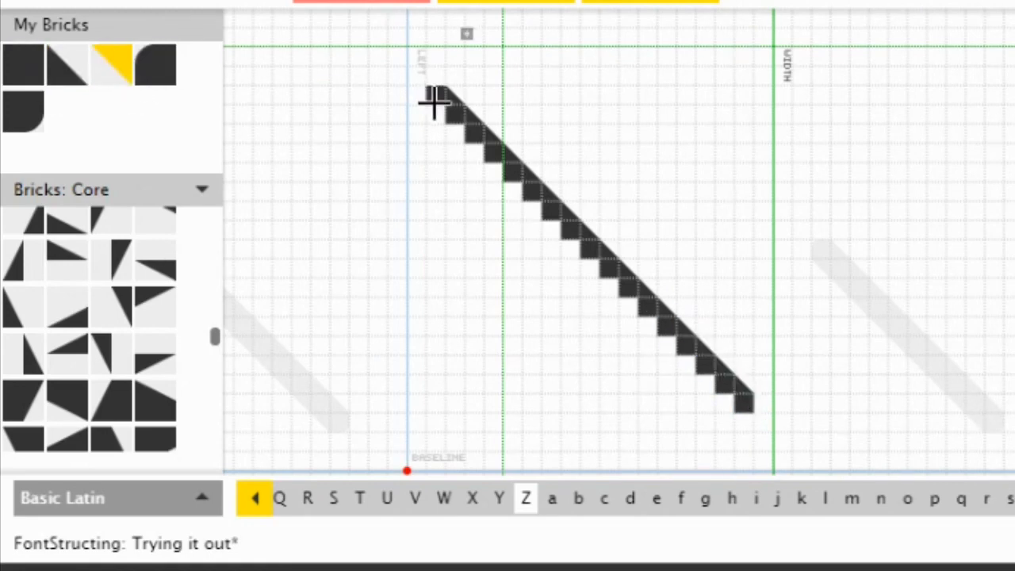
mouse_move(441, 102)
mouse_down()
mouse_move(624, 236)
mouse_move(685, 376)
mouse_move(735, 400)
mouse_up()
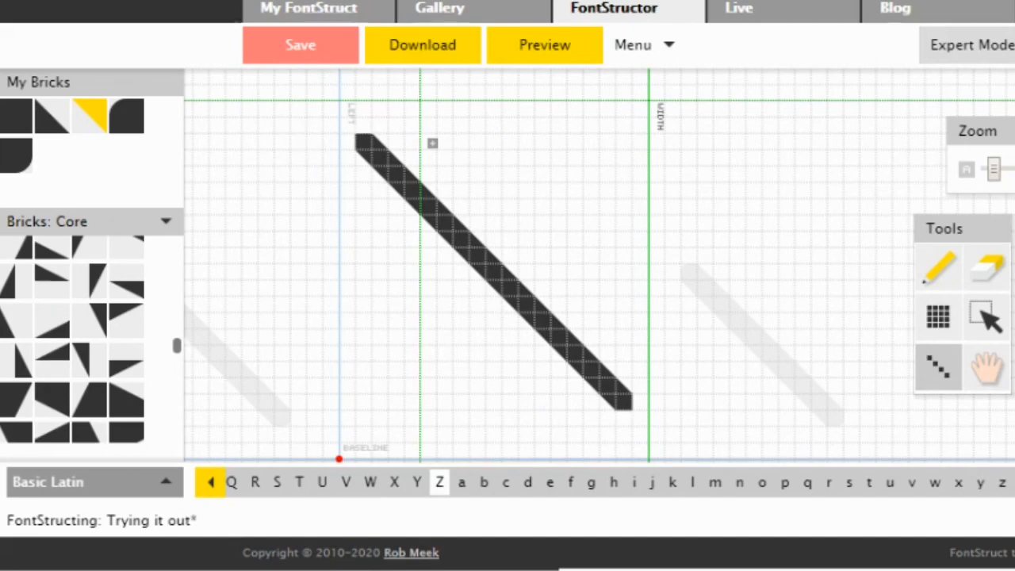
Step: Select the whole diagonal stroke of the letter Z and look over the edit commands available for it
click(988, 320)
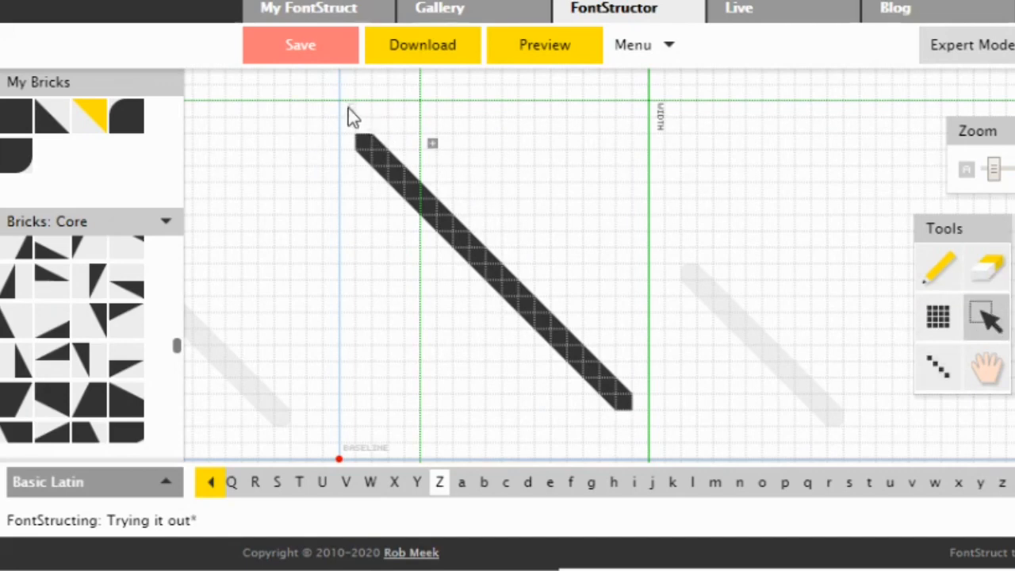
mouse_move(348, 107)
mouse_down()
mouse_move(630, 326)
mouse_move(688, 456)
mouse_up()
click(634, 45)
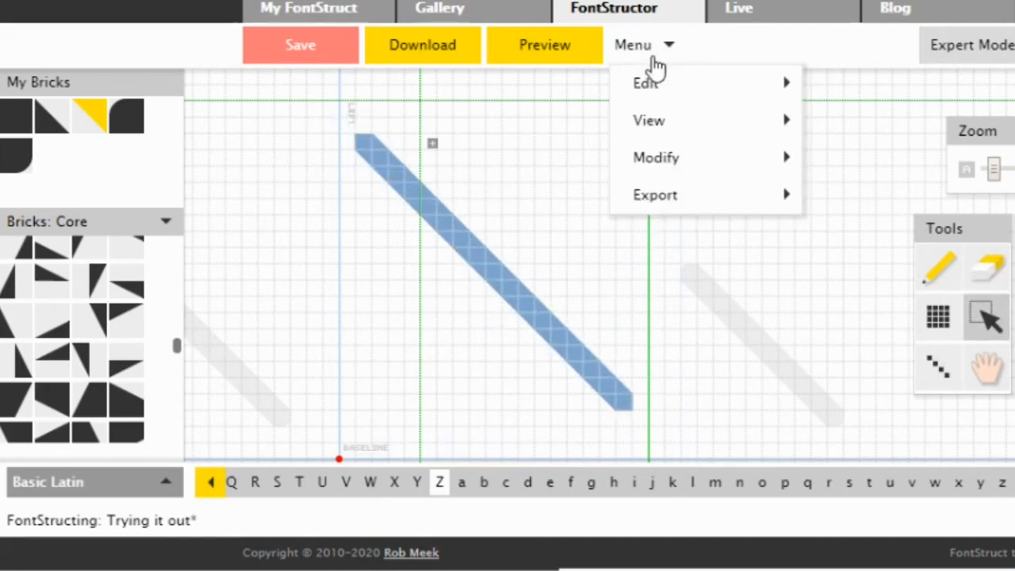
mouse_move(668, 93)
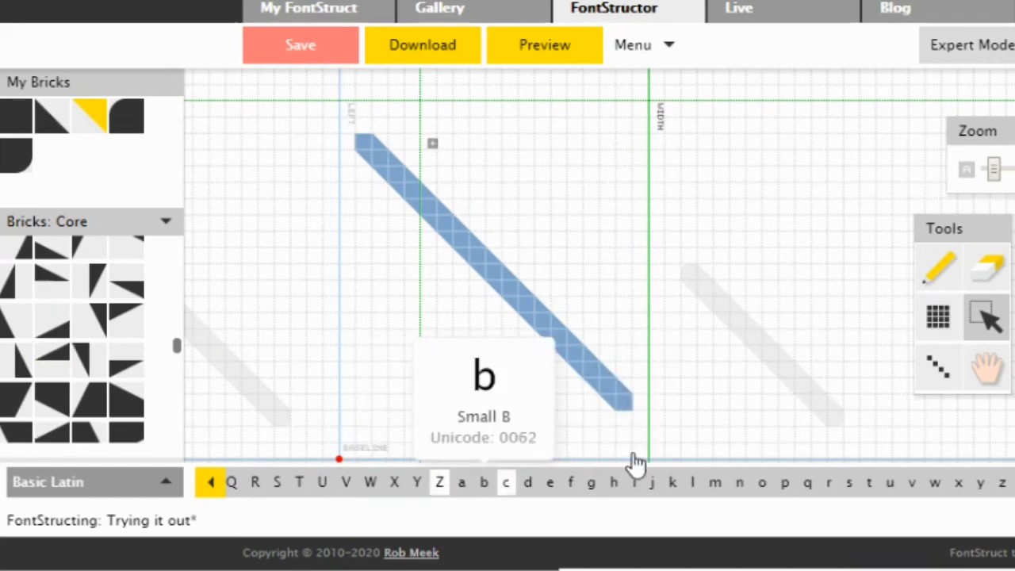
Step: Open the lowercase s and draw a freehand S curve on its grid with the solid square brick
click(851, 485)
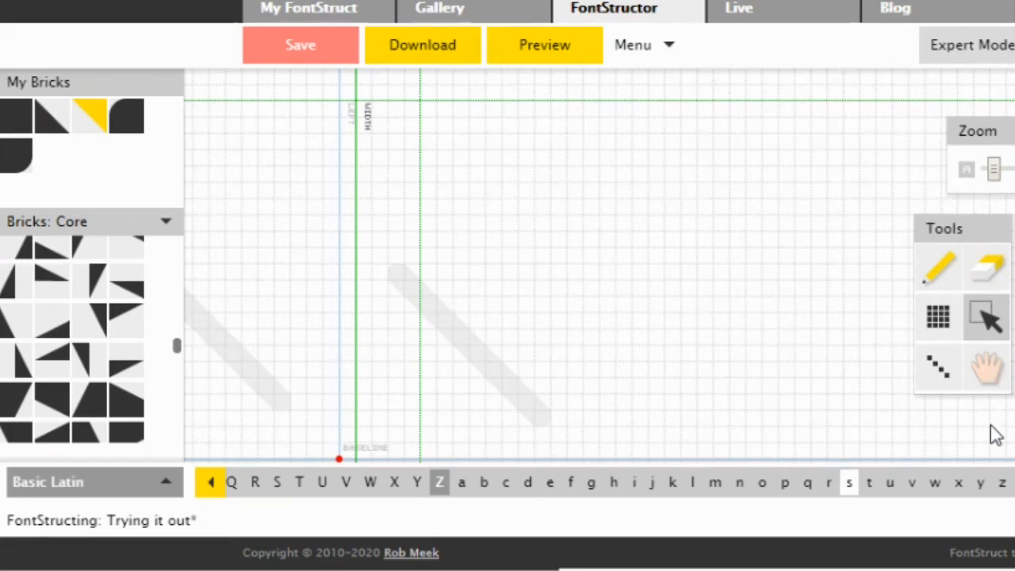
click(938, 268)
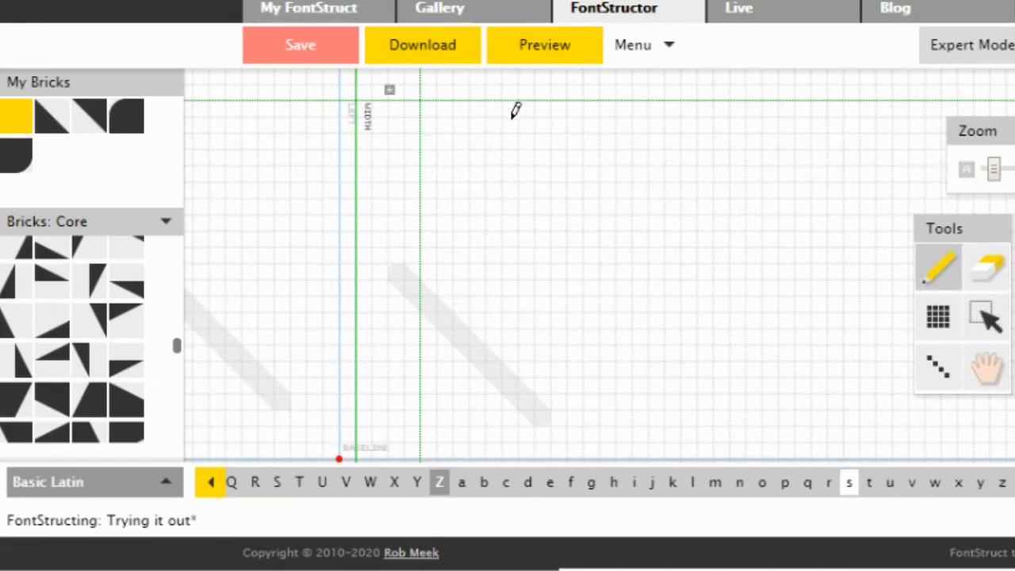
mouse_move(514, 141)
mouse_down()
mouse_move(474, 116)
mouse_move(416, 123)
mouse_move(373, 166)
mouse_move(365, 210)
mouse_move(381, 263)
mouse_move(441, 295)
mouse_move(517, 363)
mouse_move(519, 425)
mouse_move(434, 474)
mouse_move(370, 461)
mouse_move(333, 399)
mouse_up()
scroll(667, 299, down, 1)
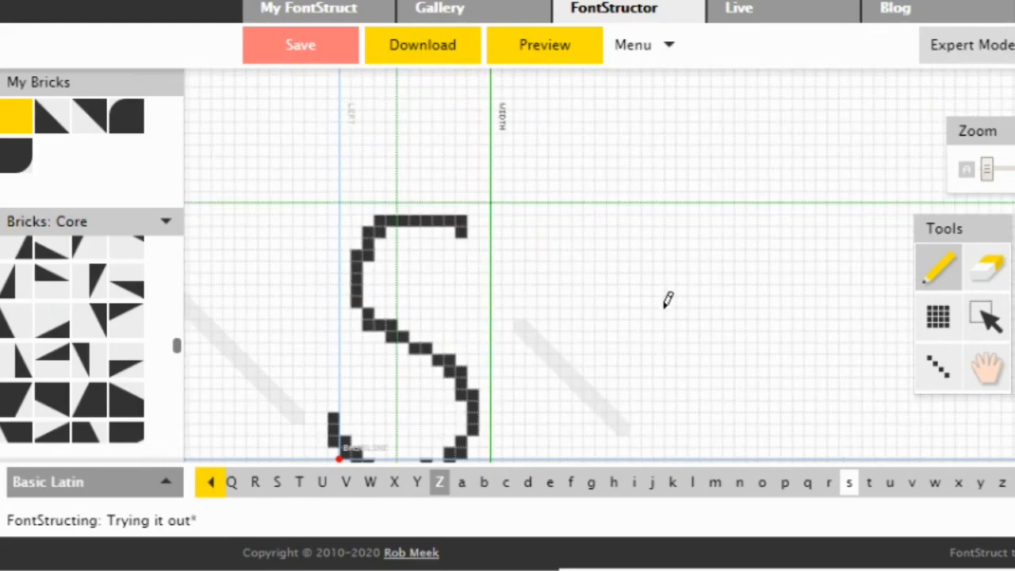
Step: Fill two stair steps on the upper edge of the s's middle curve with the triangle brick
click(986, 367)
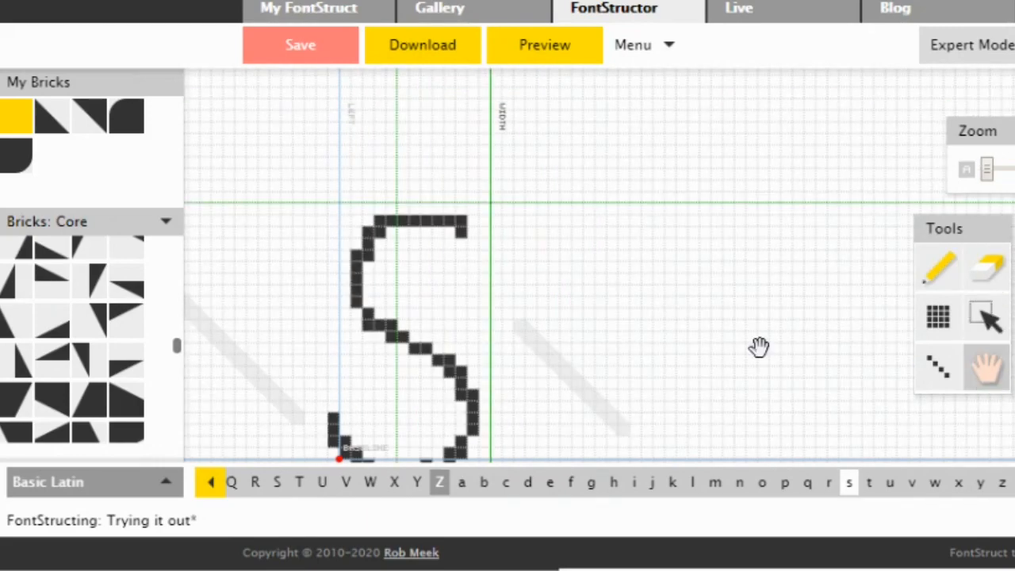
drag(639, 303, 650, 265)
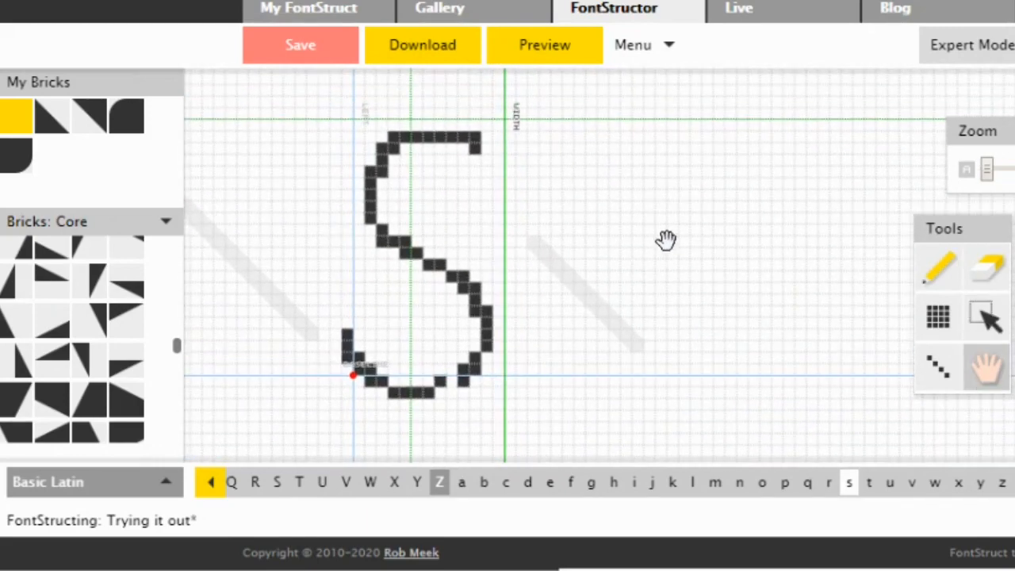
key(s)
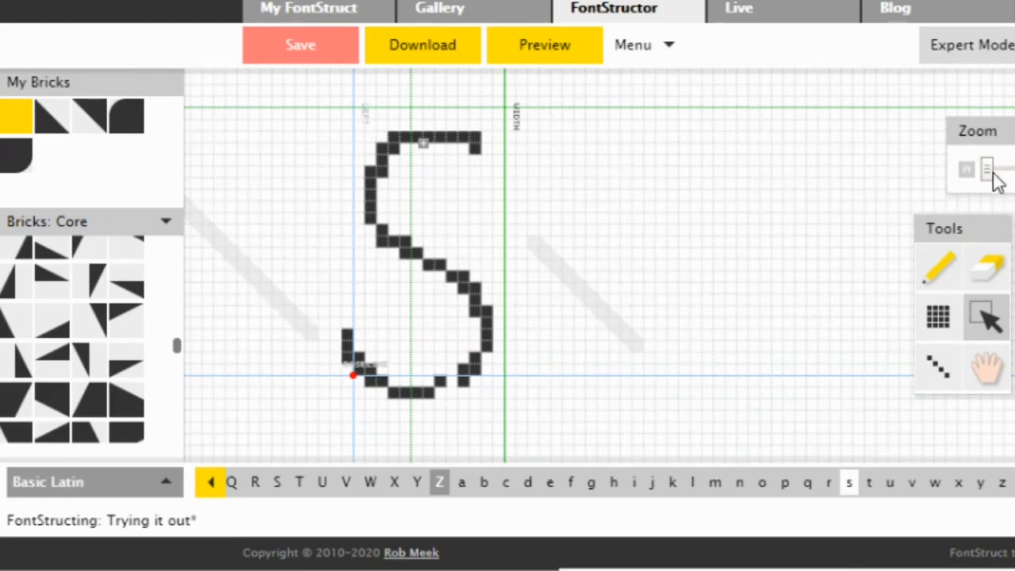
drag(995, 179, 1014, 177)
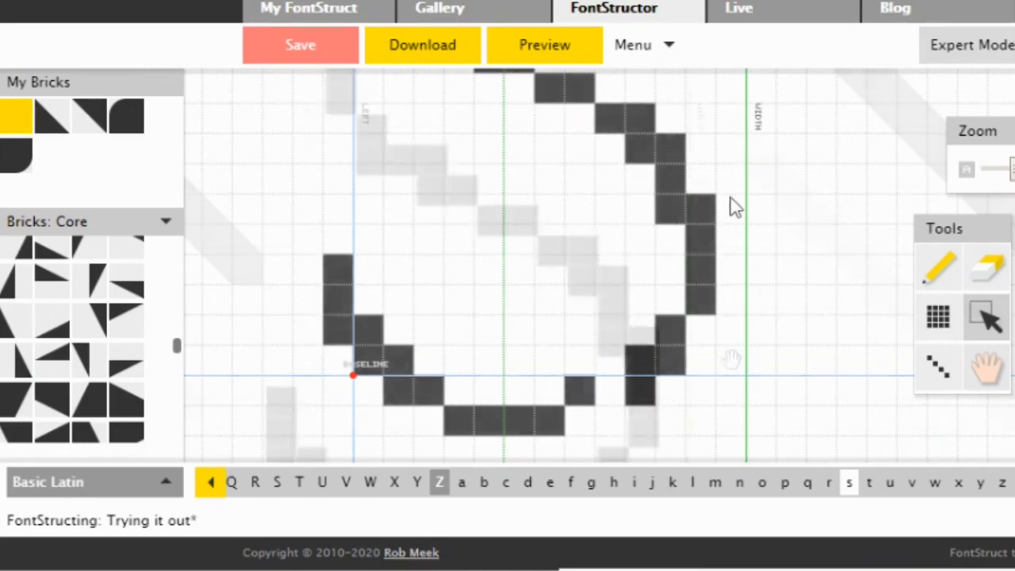
key(h)
drag(603, 107, 543, 248)
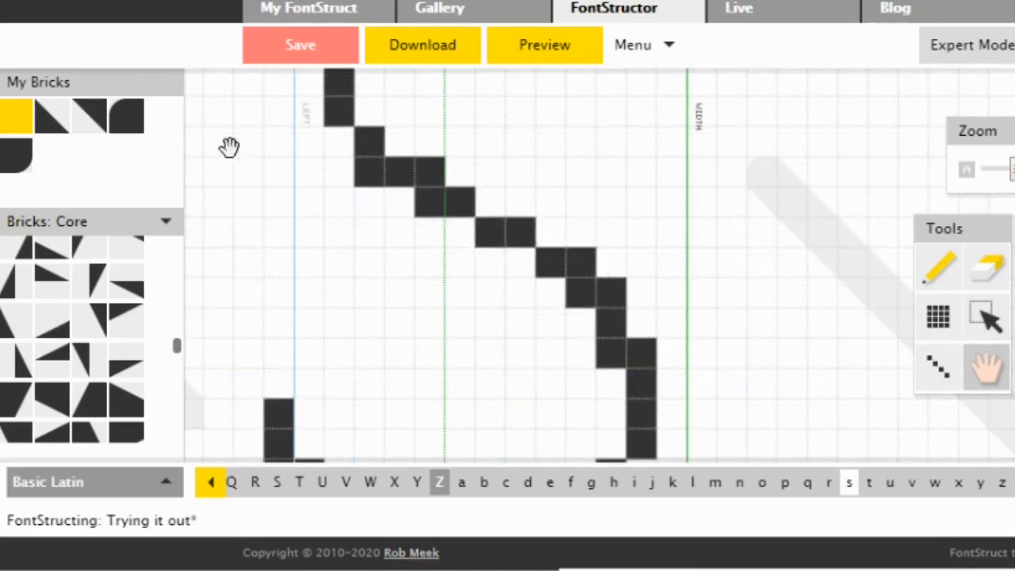
click(40, 131)
click(486, 201)
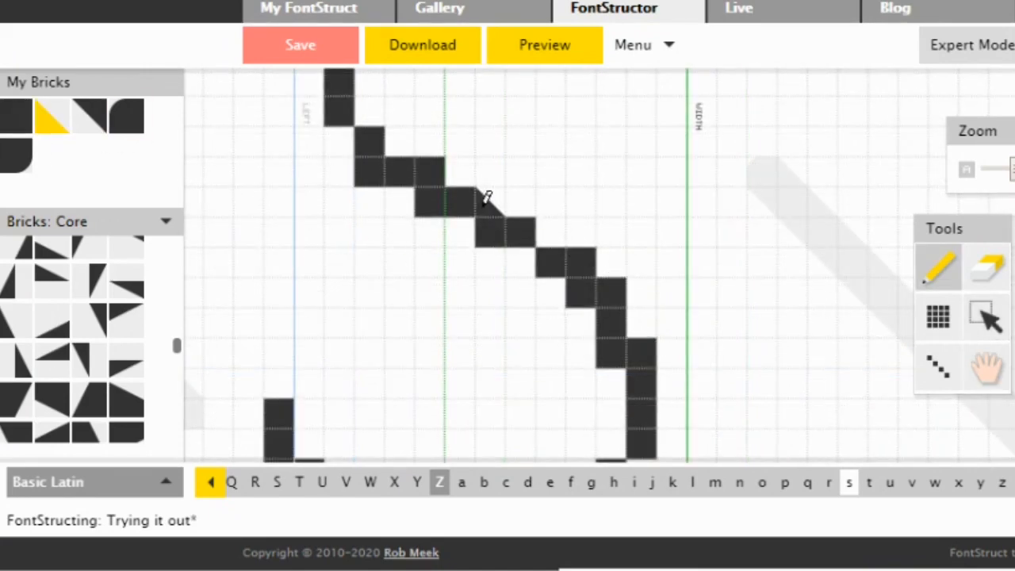
click(551, 233)
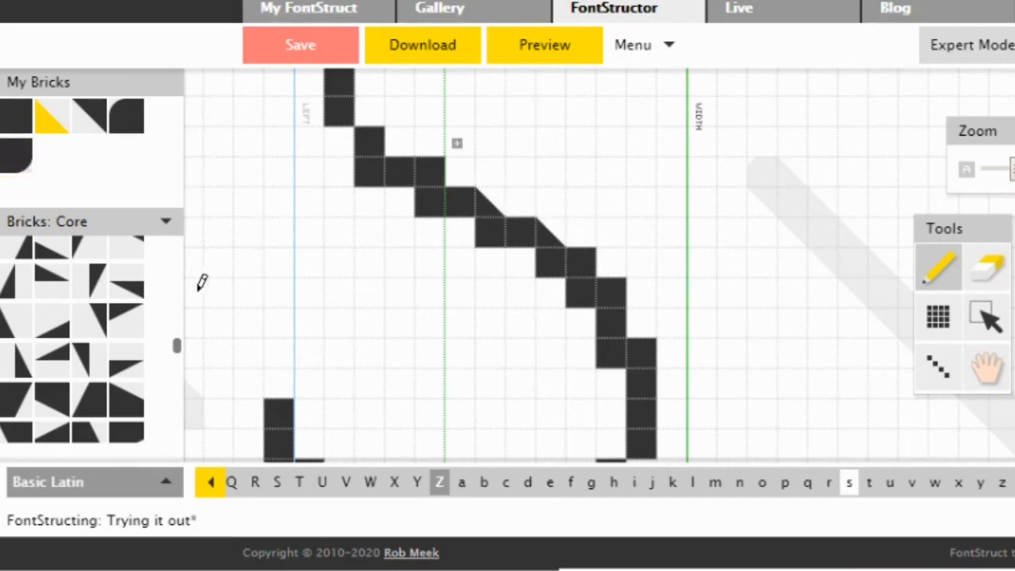
Step: Replace the first triangle and the square brick diagonally below it with the shallow downward-sloping wedge brick from the Core set
mouse_move(176, 346)
mouse_down()
mouse_move(175, 319)
mouse_move(175, 343)
mouse_up()
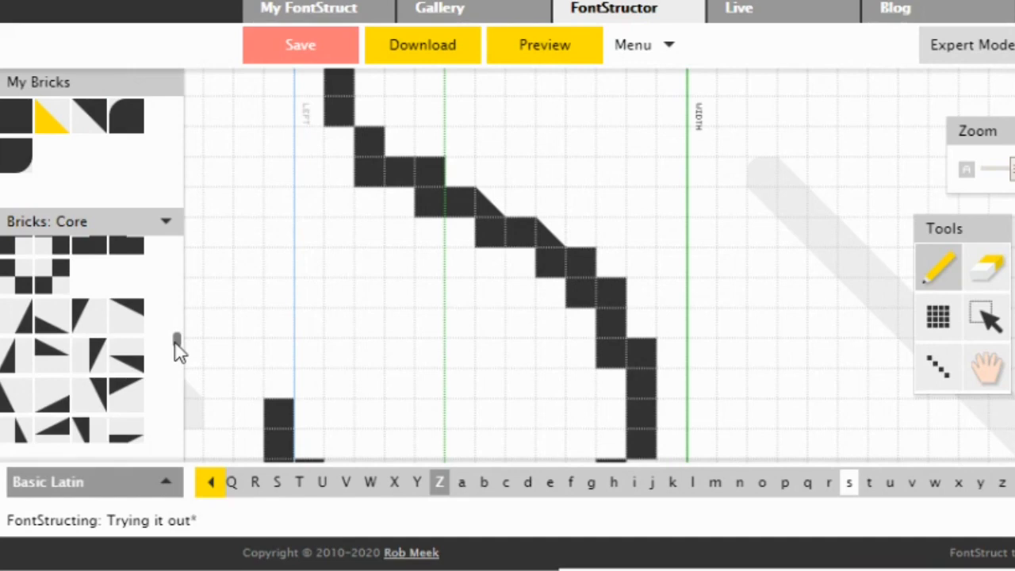
click(50, 353)
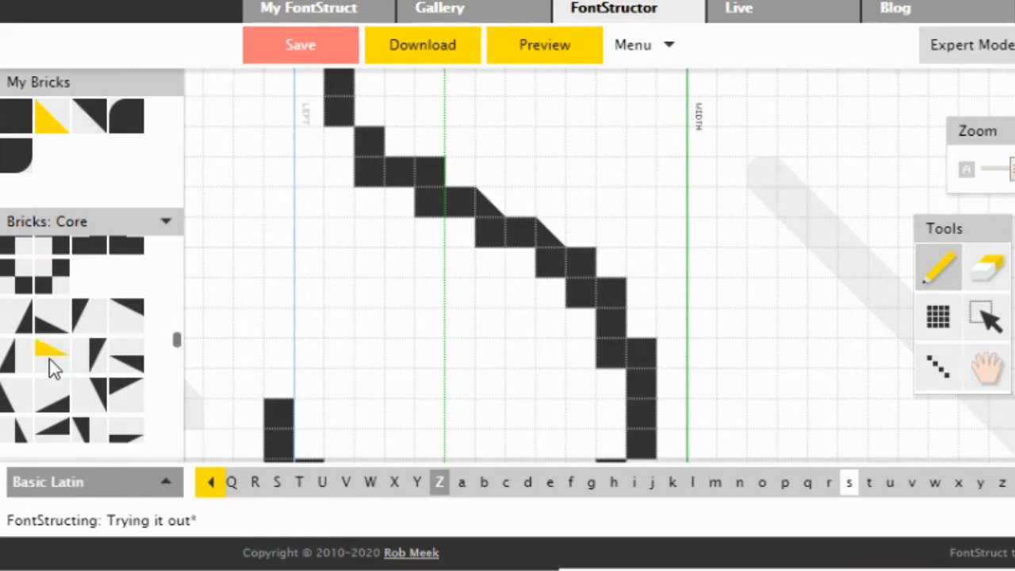
click(502, 195)
key(e)
click(515, 229)
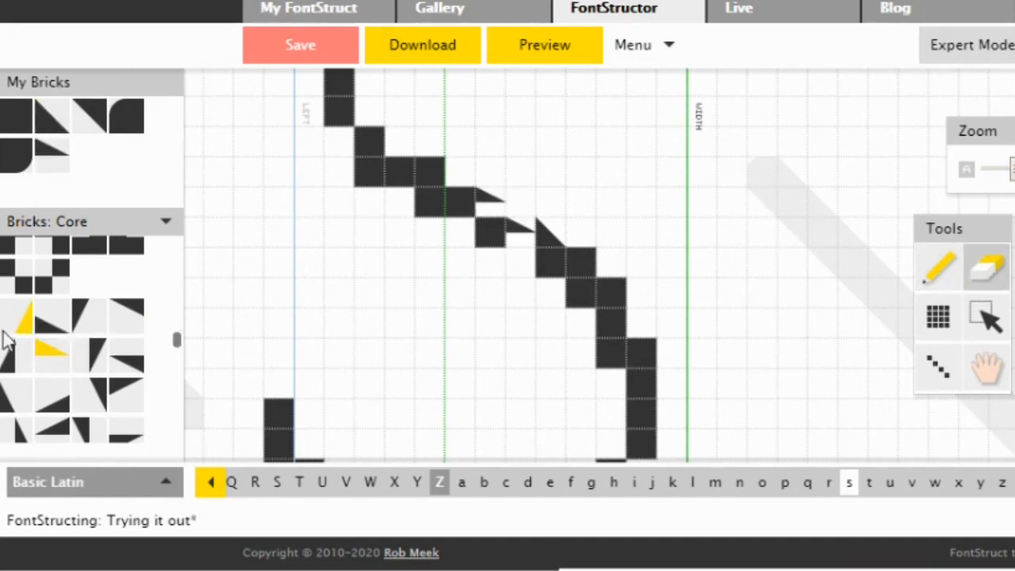